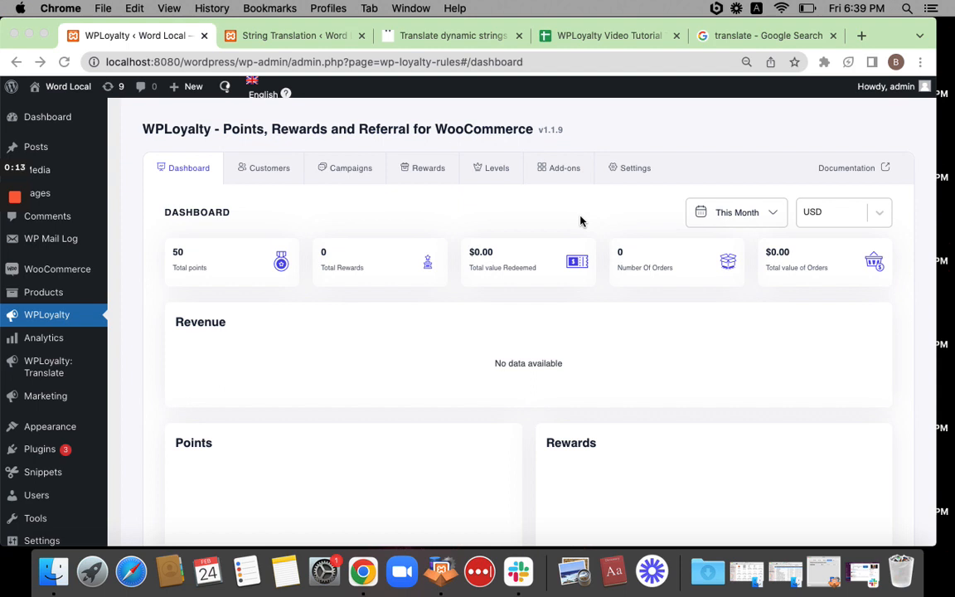
# Look through the WPLoyalty campaigns, rewards and dashboard pages
pyautogui.click(363, 182)
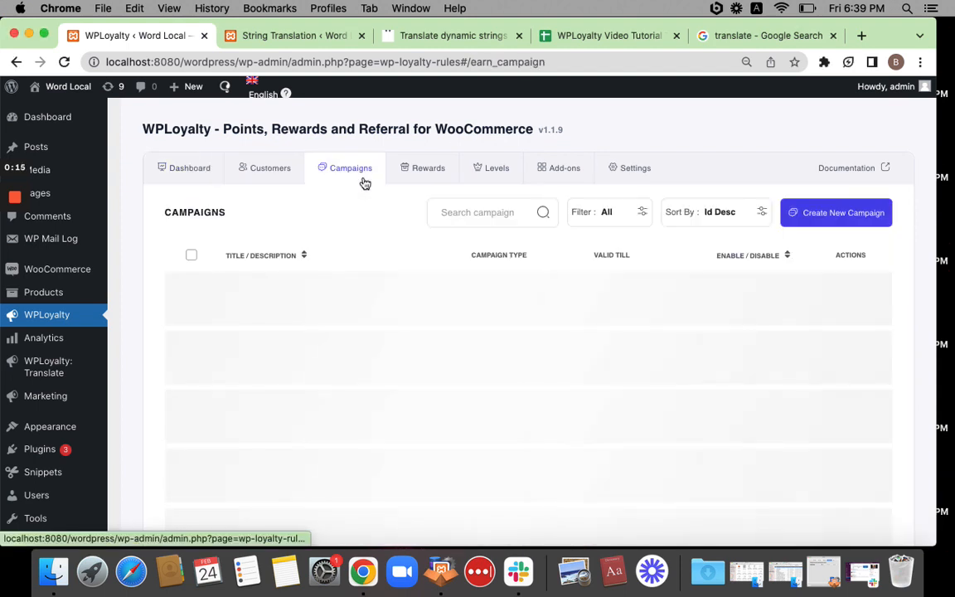
pyautogui.click(428, 166)
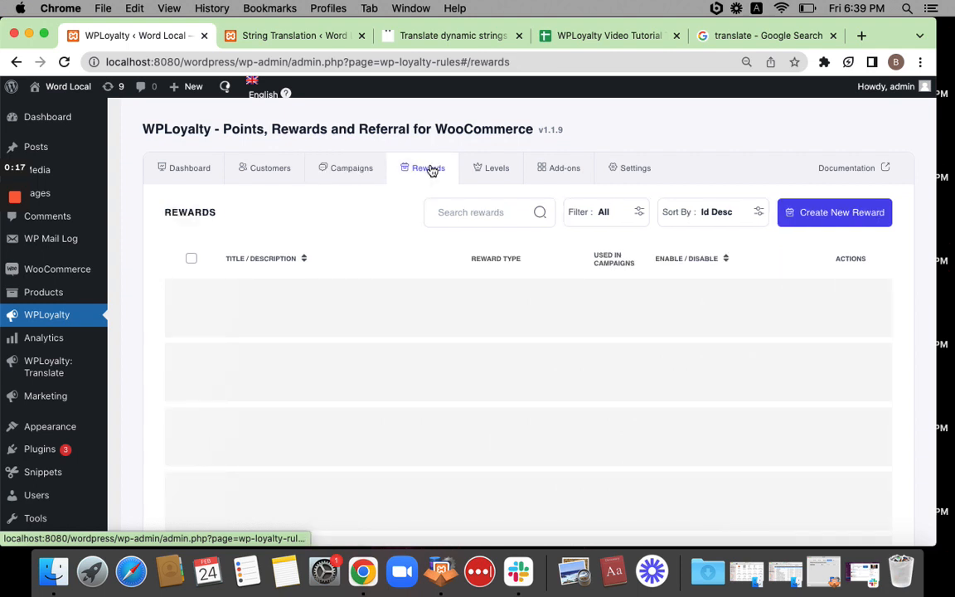
pyautogui.click(205, 168)
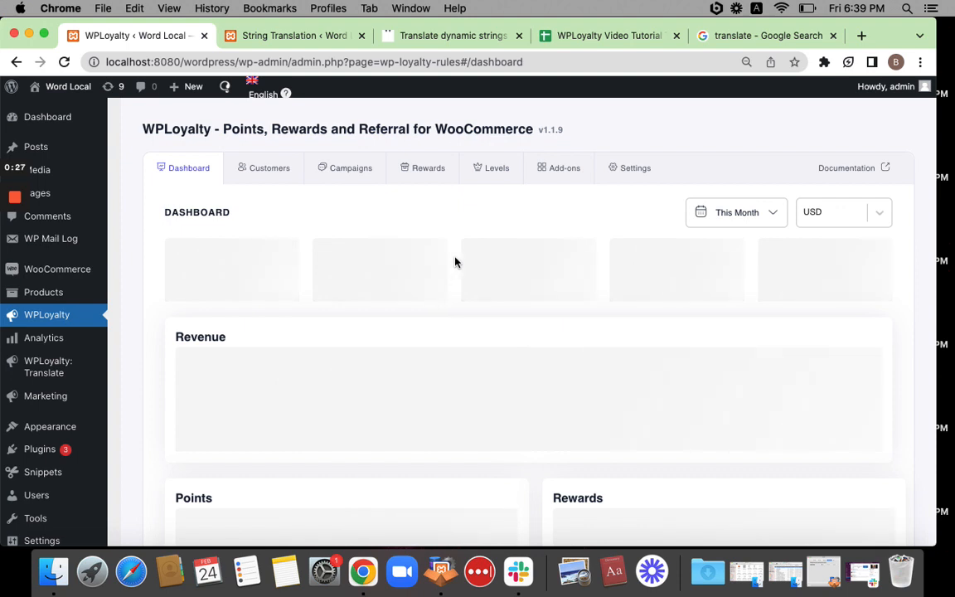
pyautogui.scroll(-1, 454, 262)
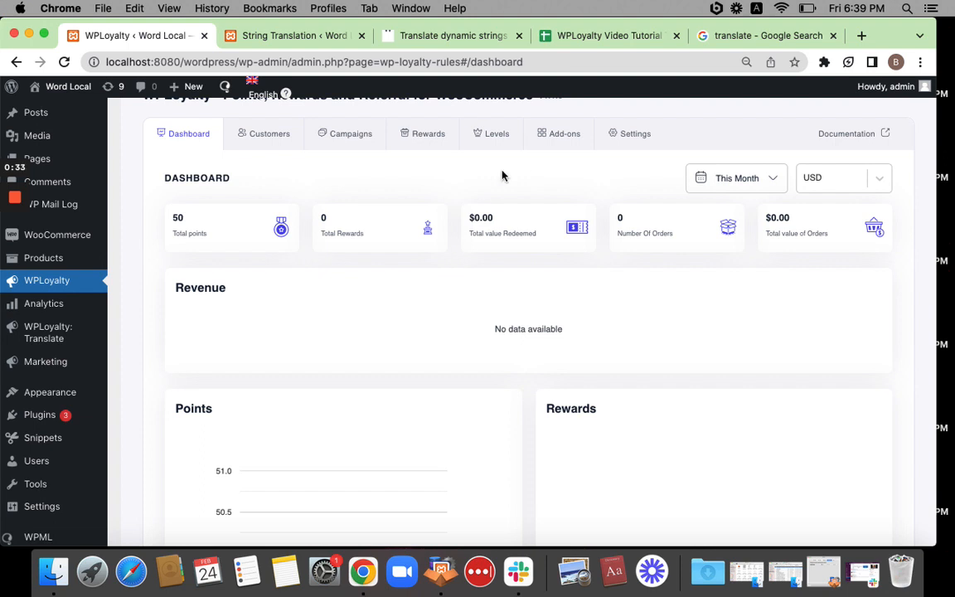
# View the installed WPLoyalty add-ons, the documentation on translating dynamic strings via WPML, and the String translation page
pyautogui.click(552, 148)
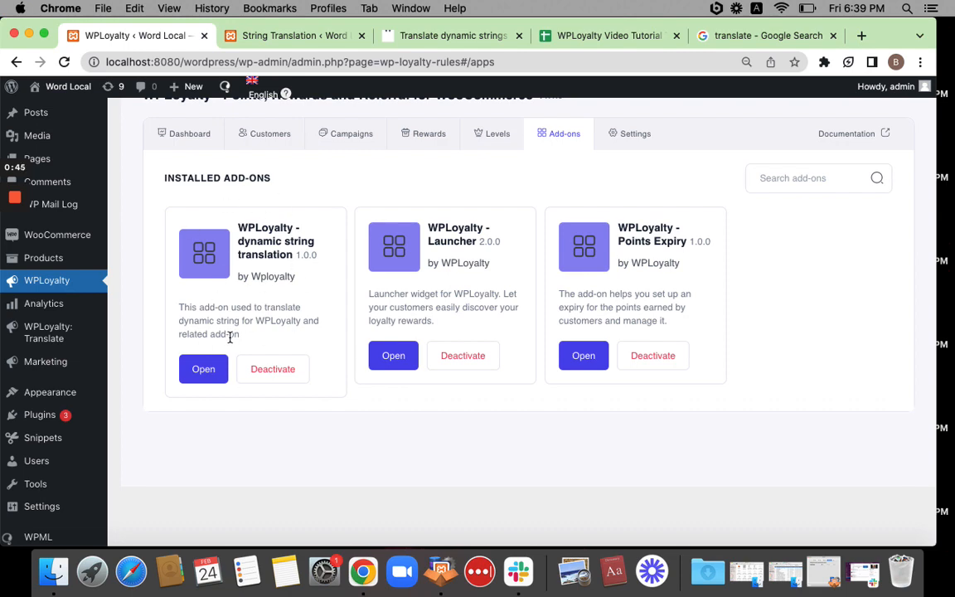
pyautogui.click(399, 35)
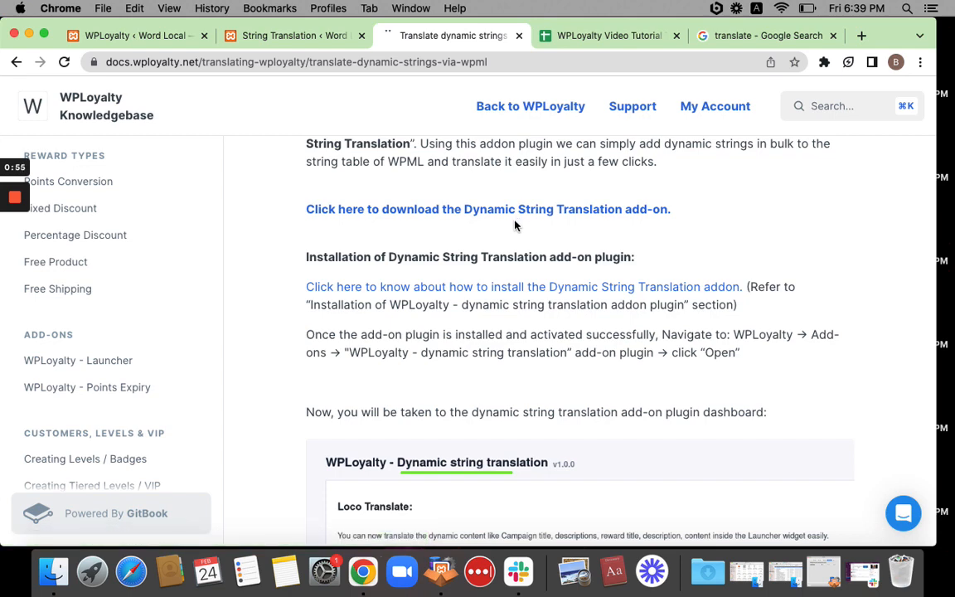
pyautogui.click(296, 35)
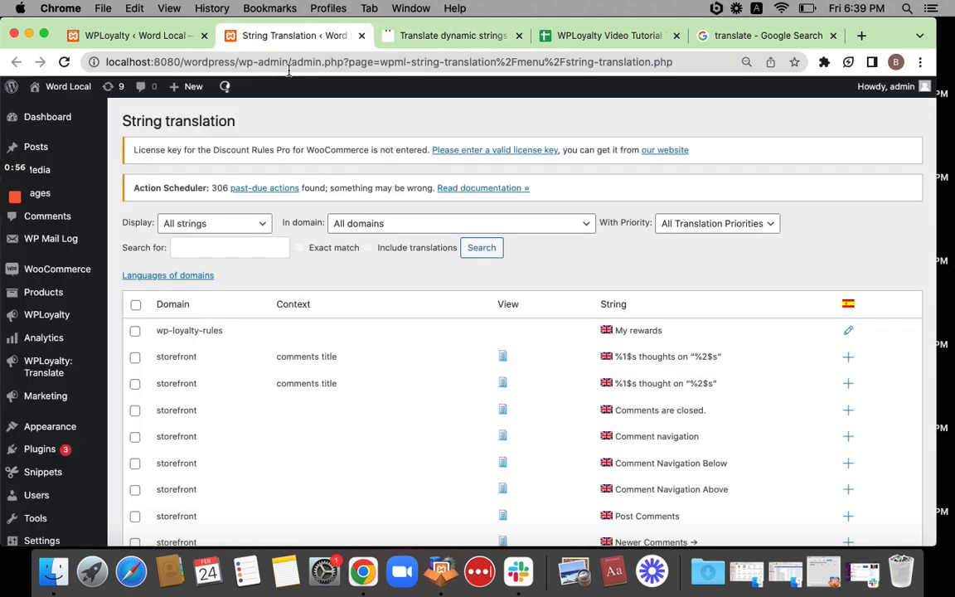
pyautogui.click(134, 36)
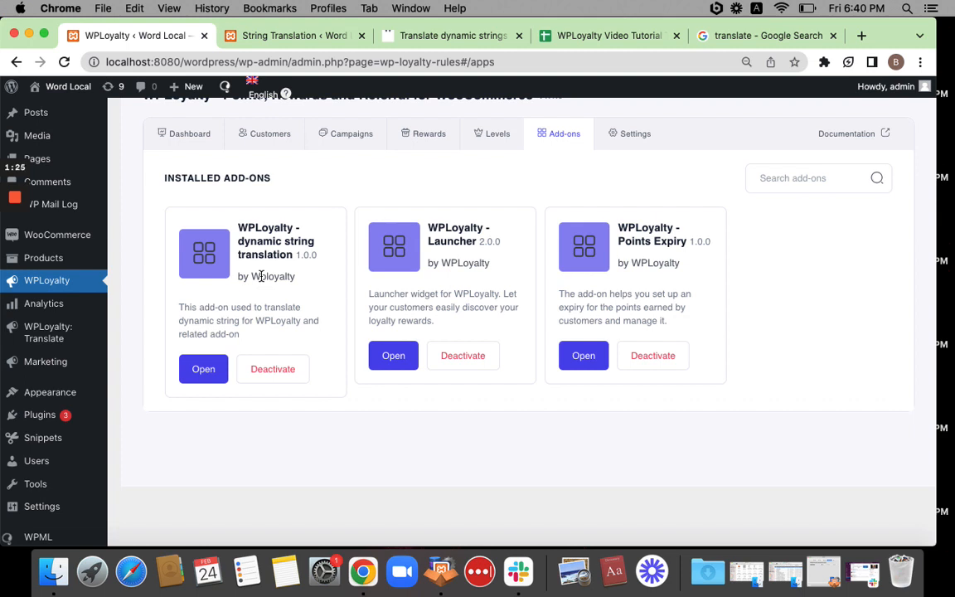
# Filter the WPML string translation table to the wp-loyalty-rules domain and examine its strings
pyautogui.click(262, 36)
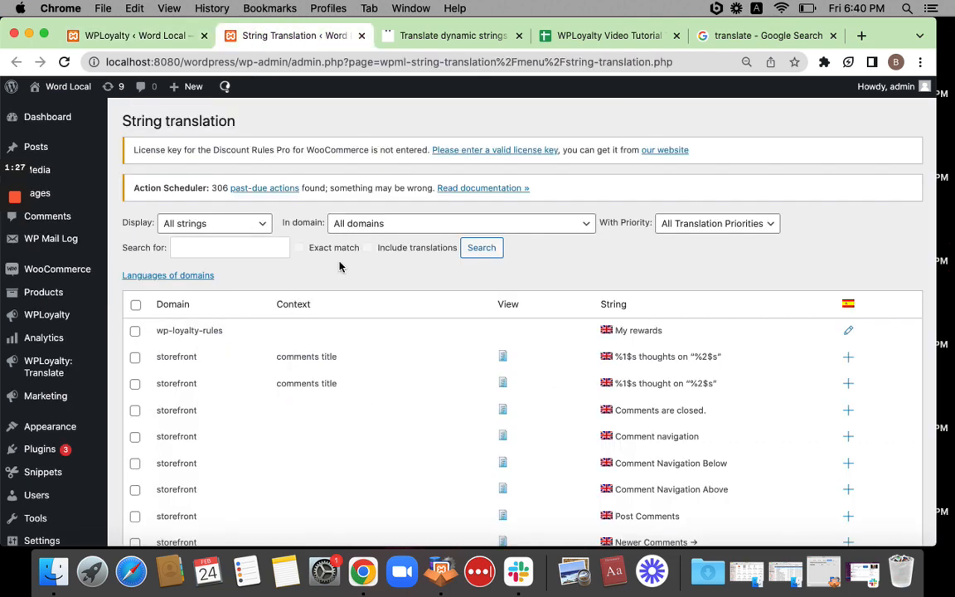
pyautogui.click(380, 225)
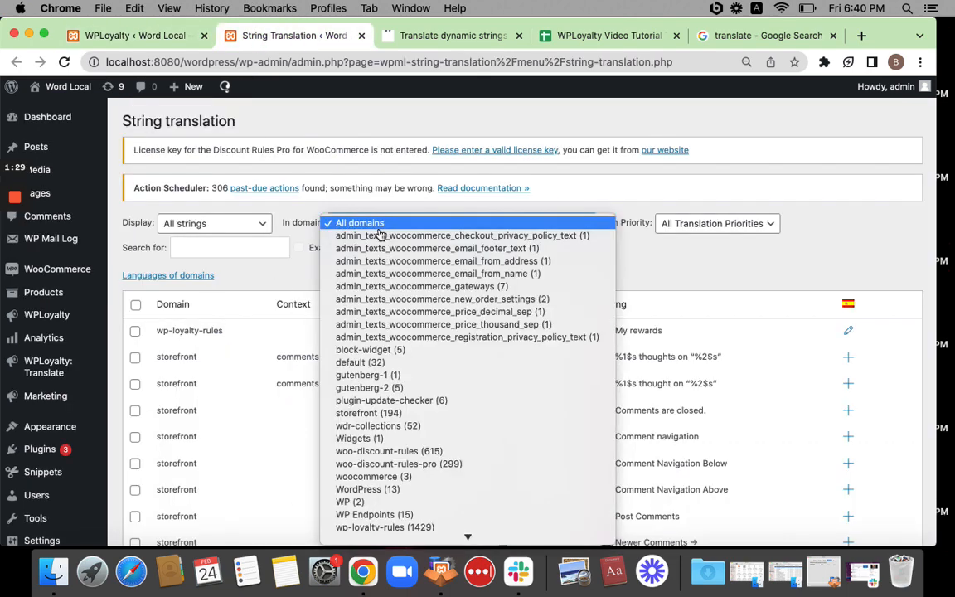
pyautogui.click(386, 528)
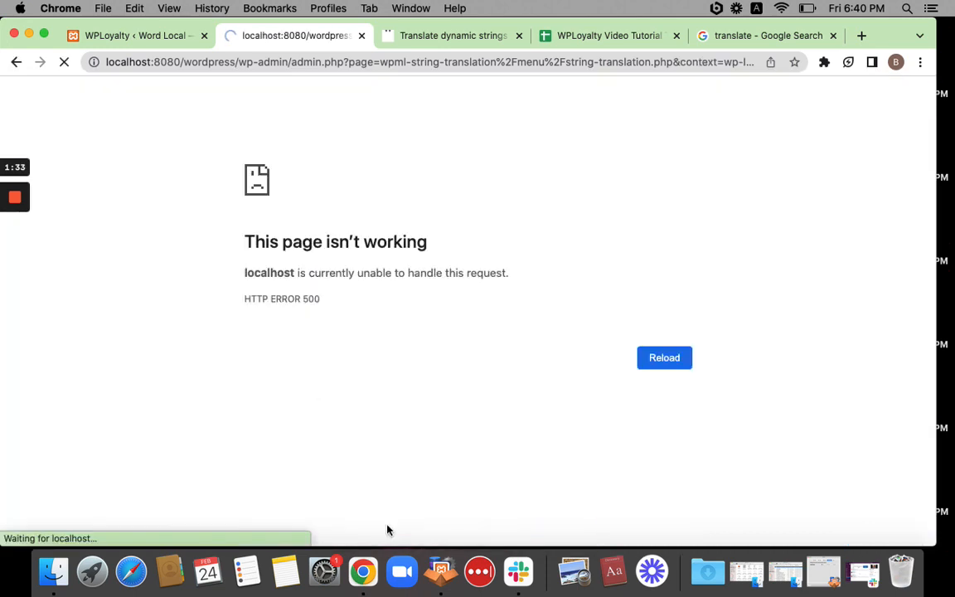
pyautogui.click(10, 260)
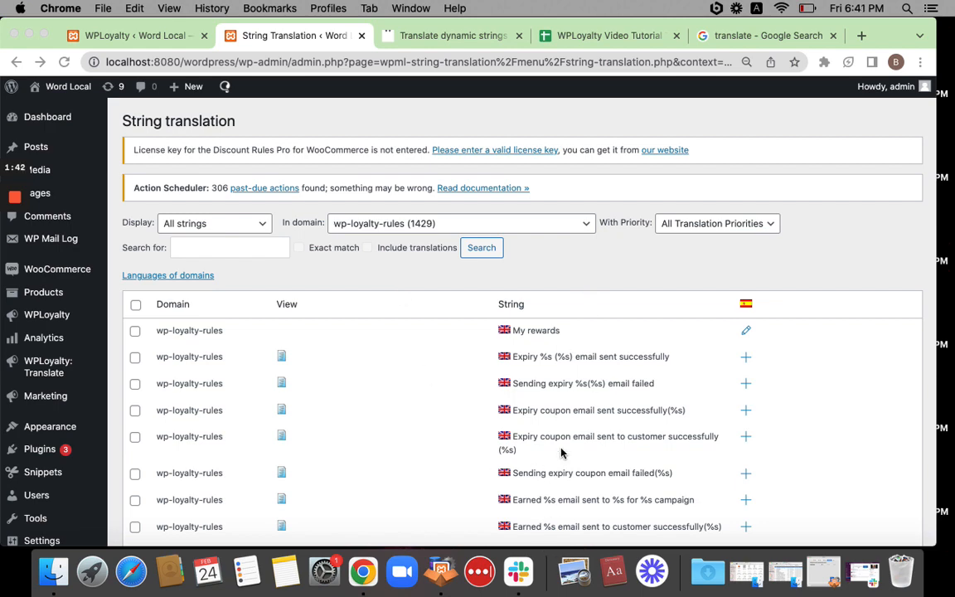
pyautogui.scroll(-5, 562, 452)
pyautogui.scroll(3, 564, 365)
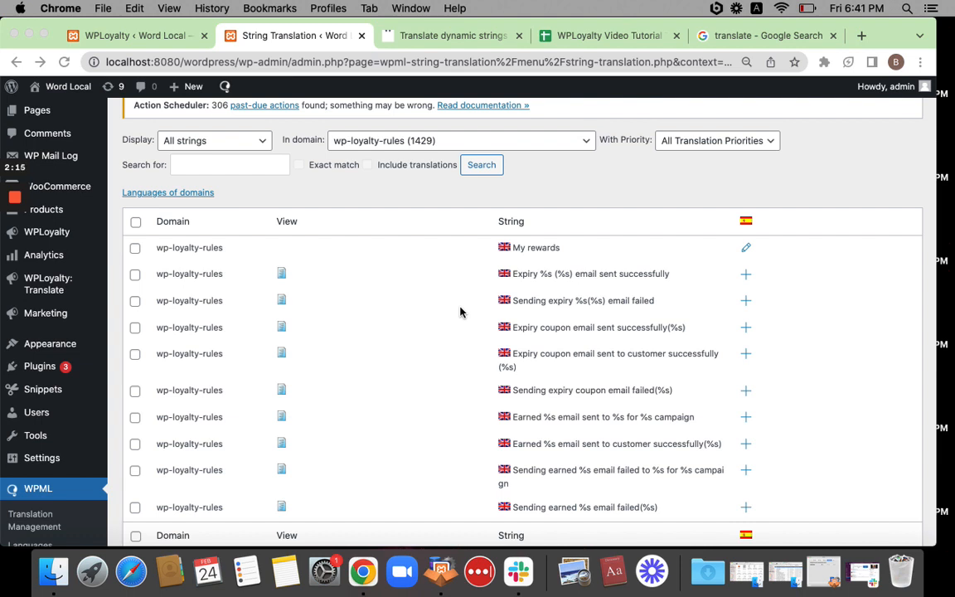
# Return to WPLoyalty and view the title of the existing campaign in the campaigns list
pyautogui.click(122, 35)
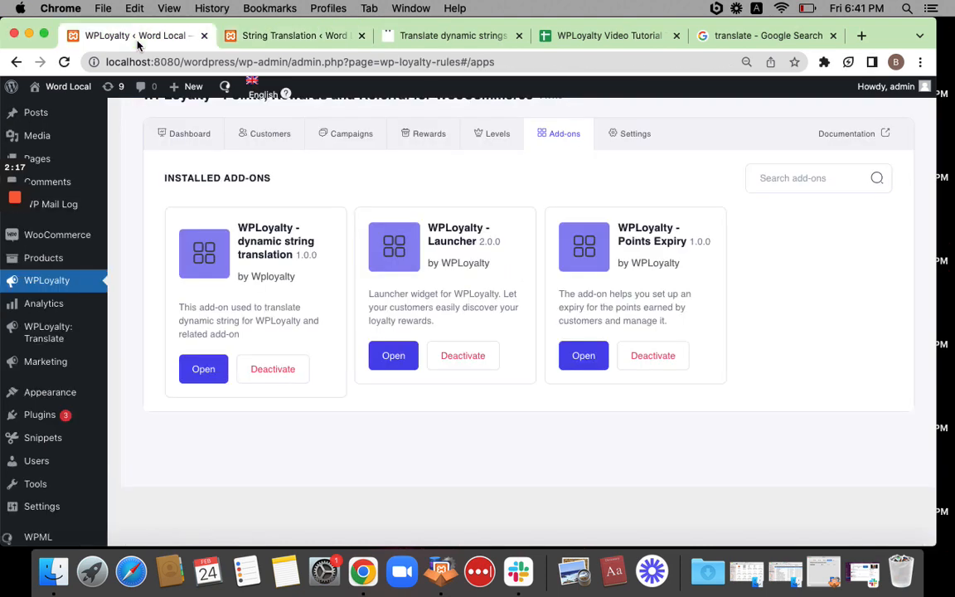
pyautogui.scroll(2, 275, 240)
pyautogui.click(335, 168)
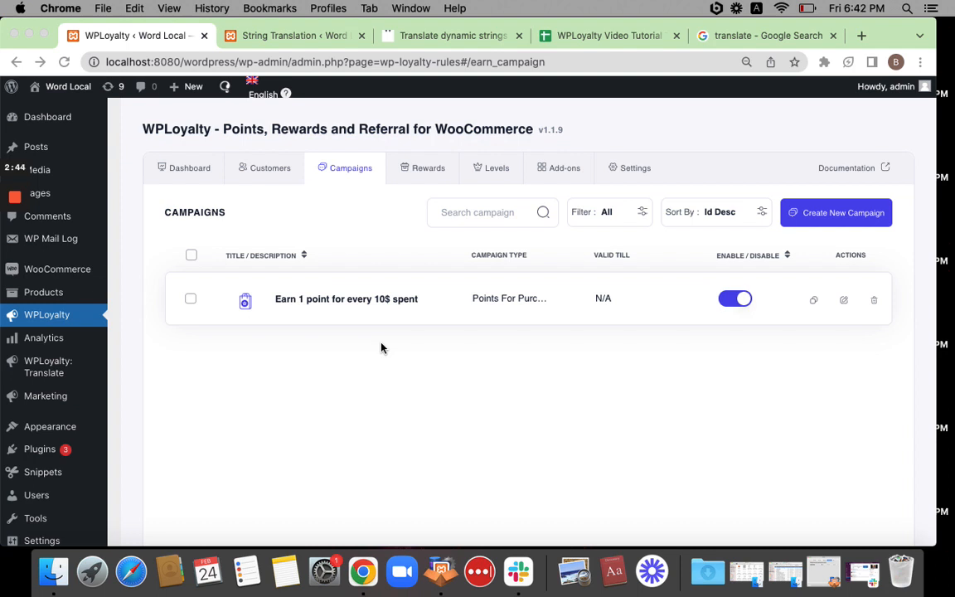
# Open the WPLoyalty - dynamic string translation add-on and update the dynamic strings for WPML
pyautogui.click(548, 173)
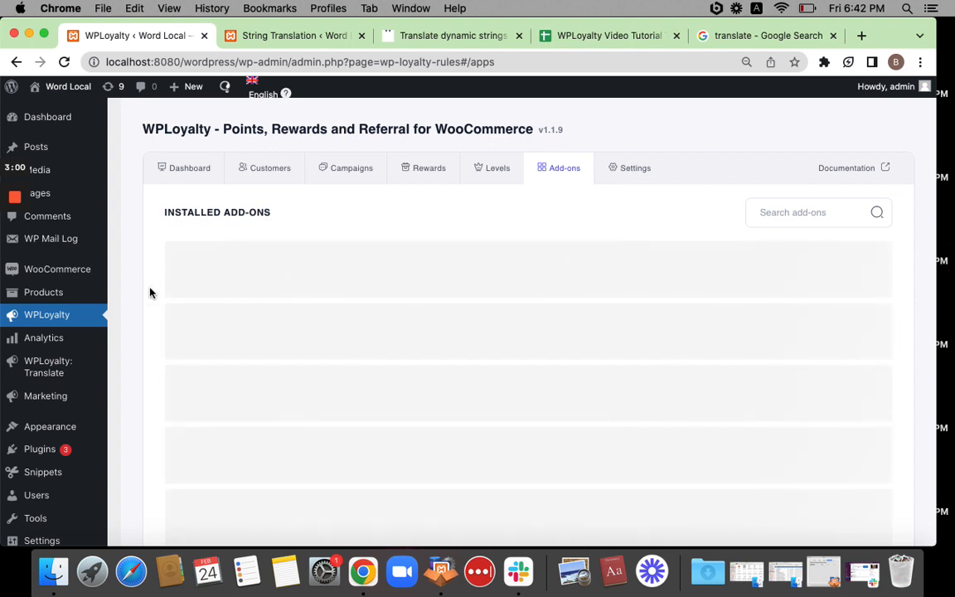
pyautogui.moveTo(15, 271)
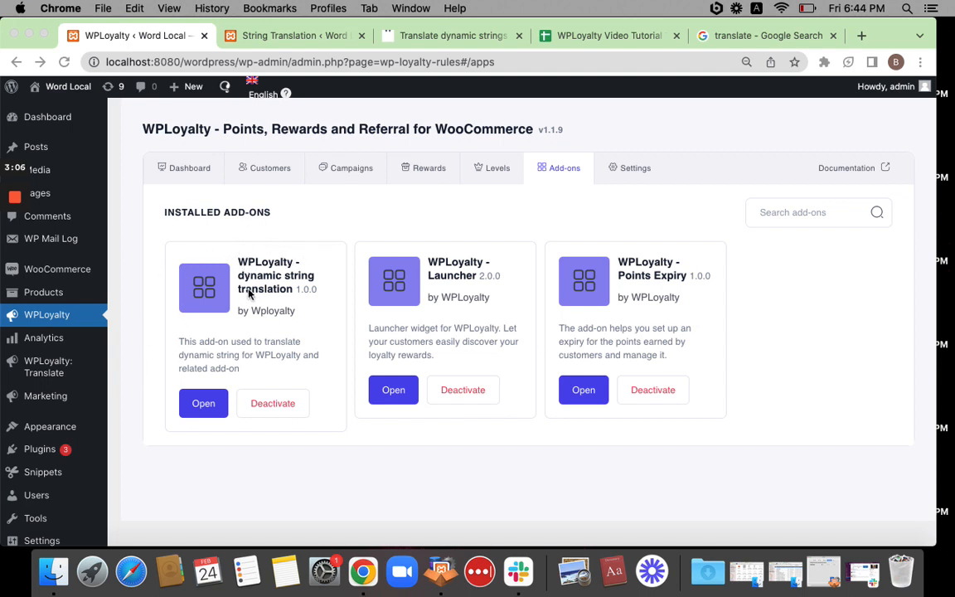
pyautogui.click(195, 408)
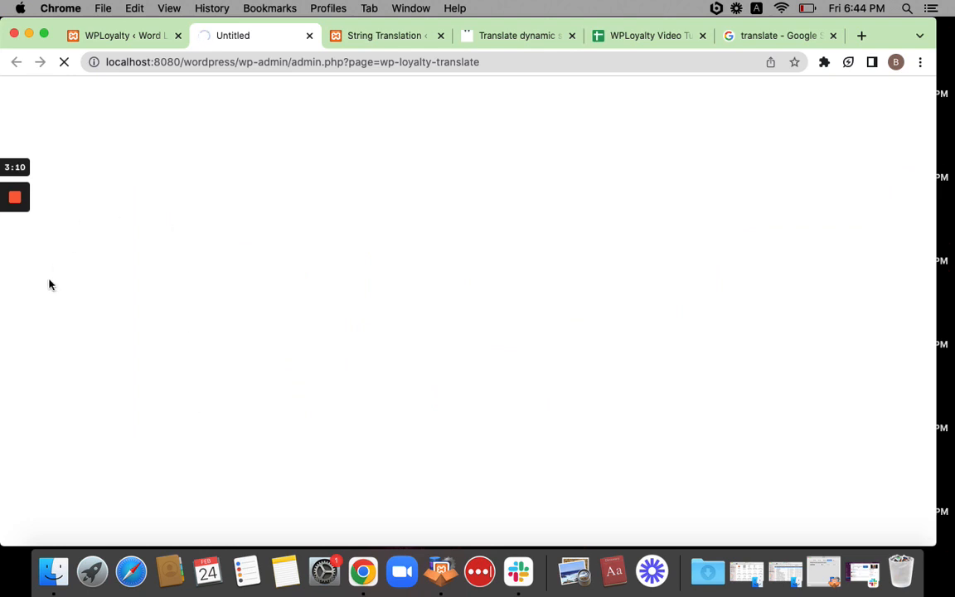
pyautogui.click(16, 262)
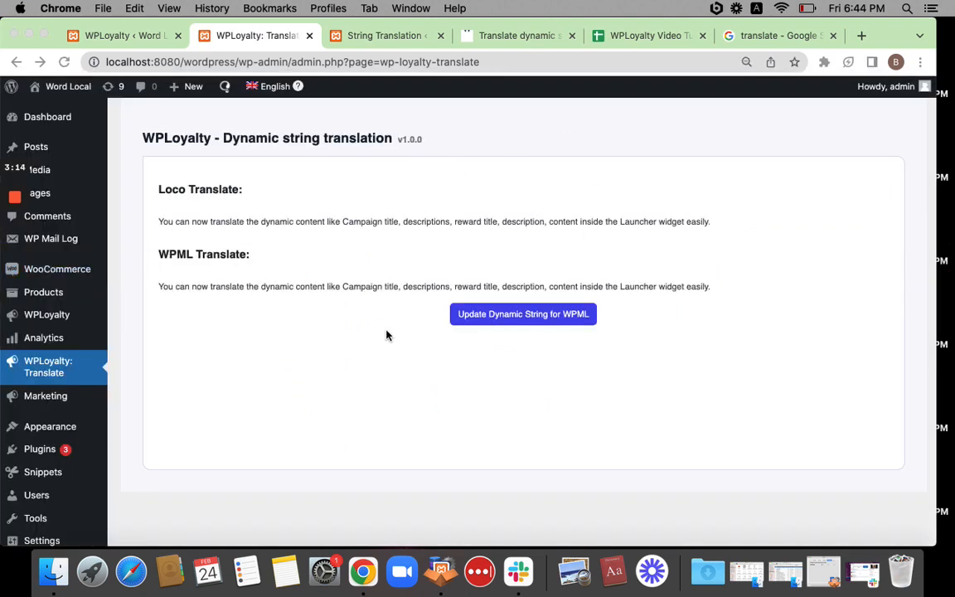
pyautogui.click(484, 325)
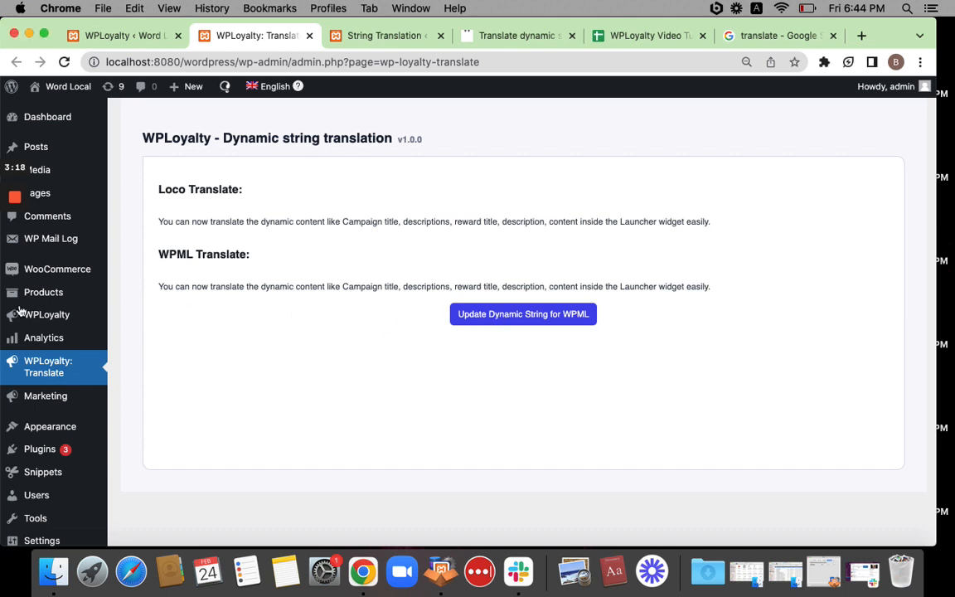
pyautogui.moveTo(7, 294)
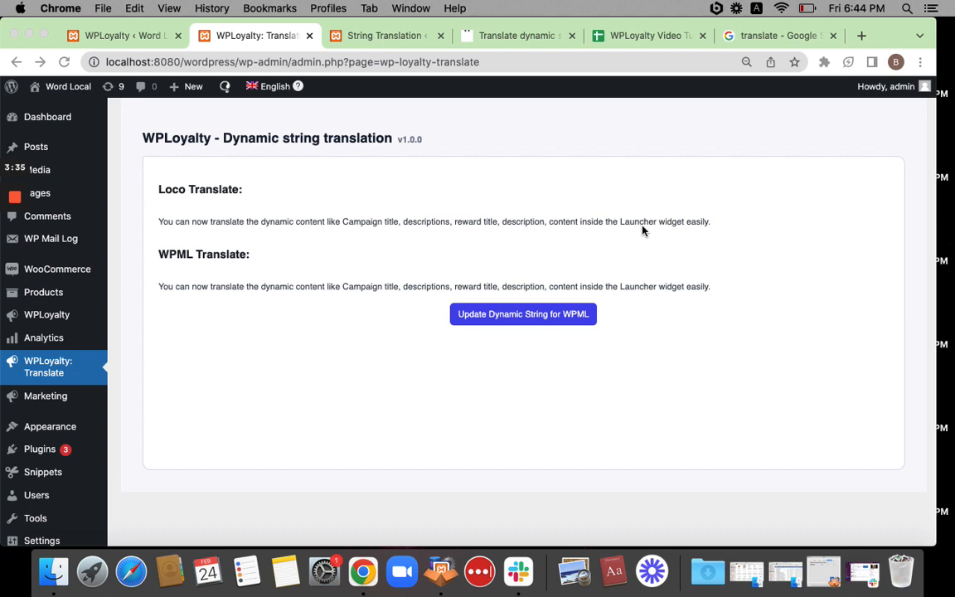
# Open WPML's Theme and plugins localization page
pyautogui.scroll(-2, 235, 510)
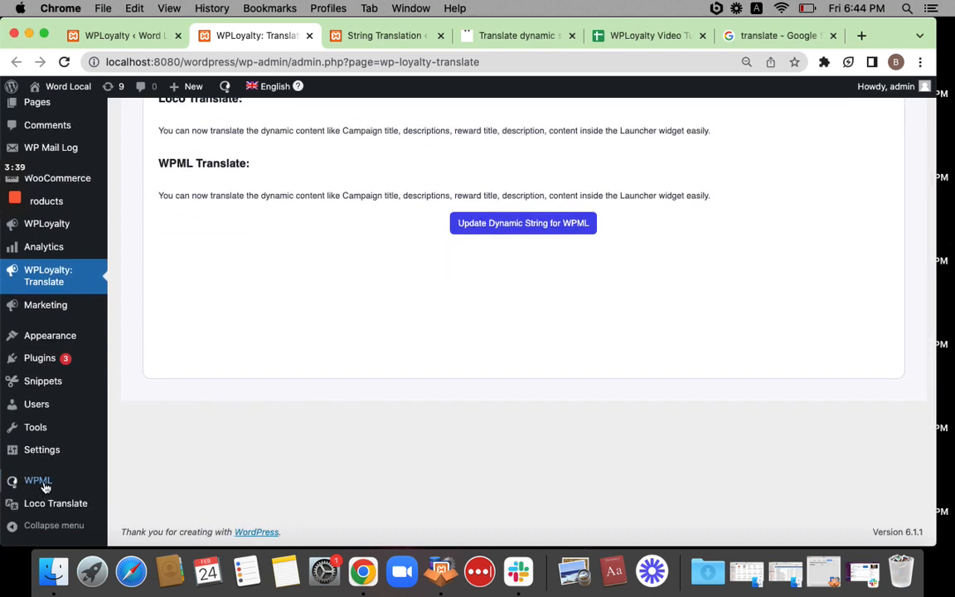
pyautogui.moveTo(51, 486)
pyautogui.click(167, 341)
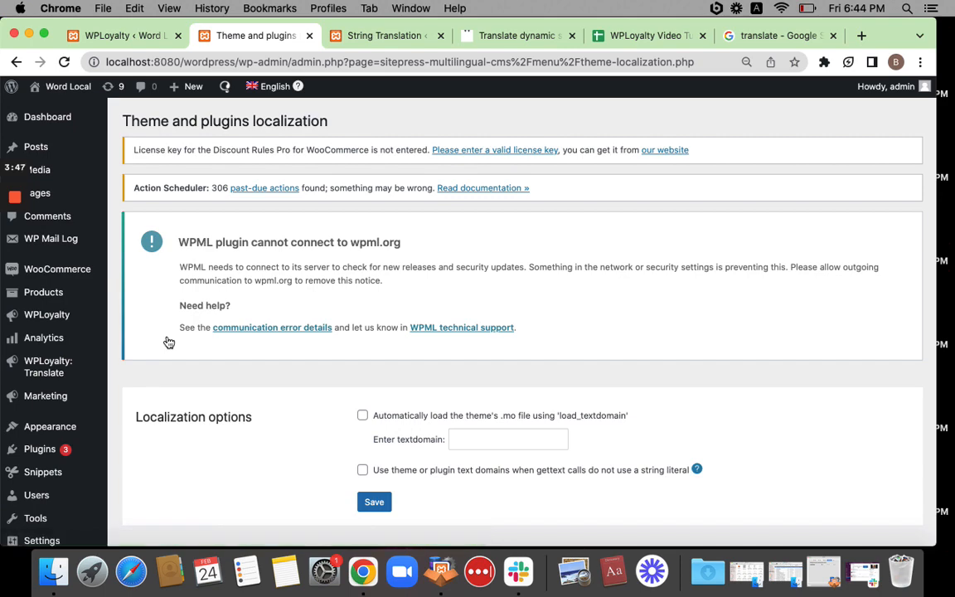
# Scan only the WPLoyalty - WooCommerce Loyalty Points, Rewards and Referral plugin for strings, then close the scanning results
pyautogui.scroll(-5, 363, 420)
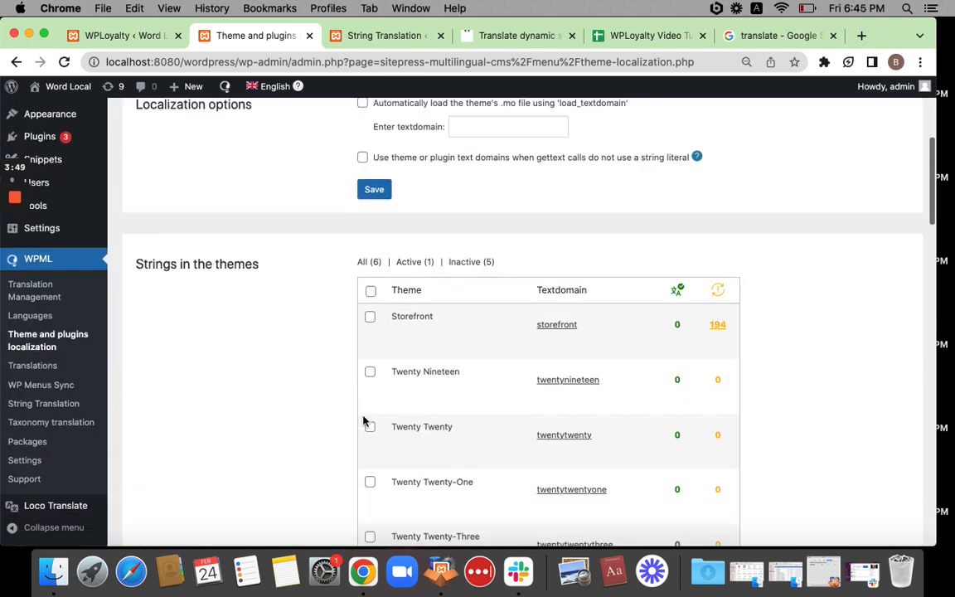
pyautogui.scroll(-7, 363, 419)
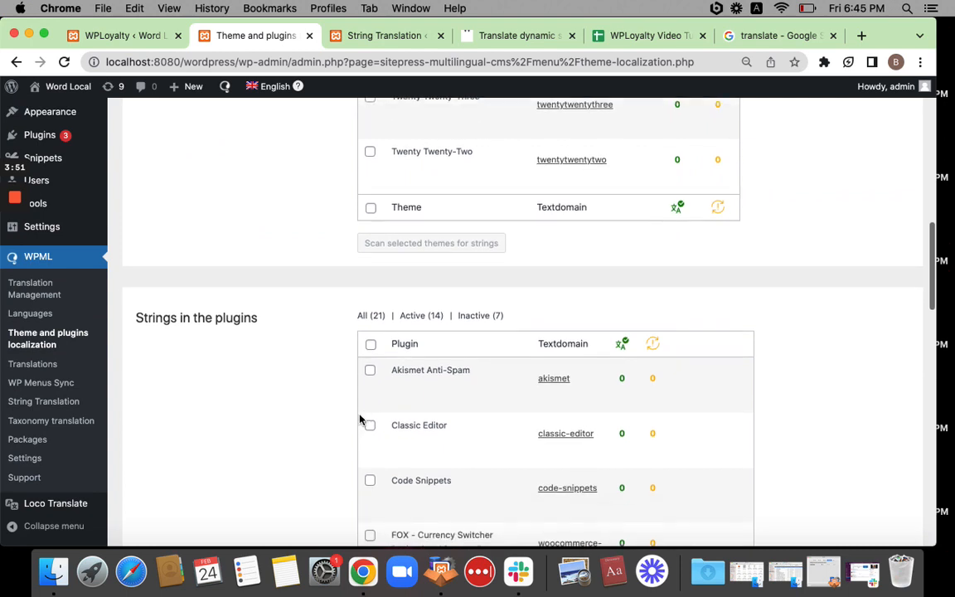
pyautogui.scroll(-3, 283, 401)
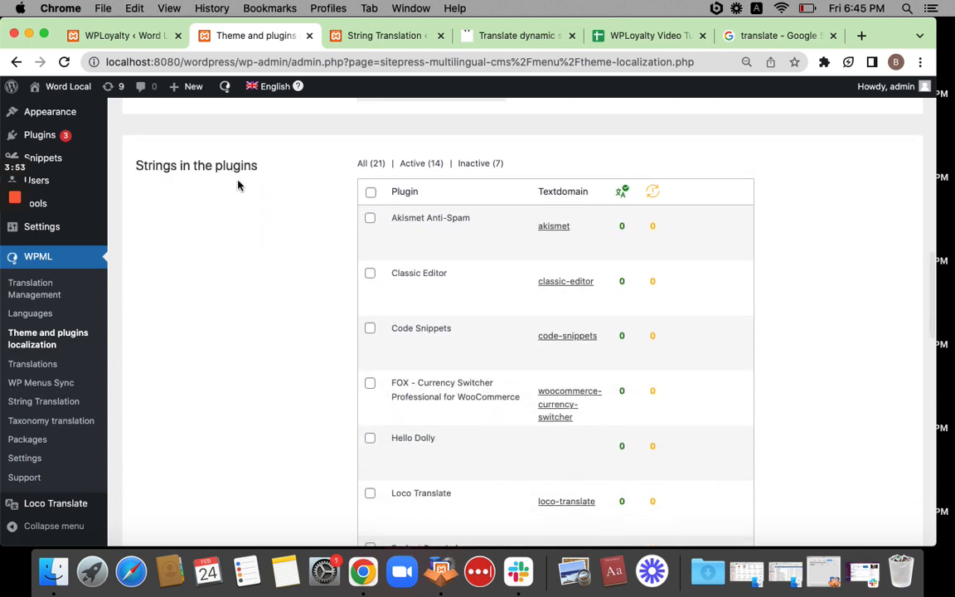
pyautogui.scroll(-3, 467, 325)
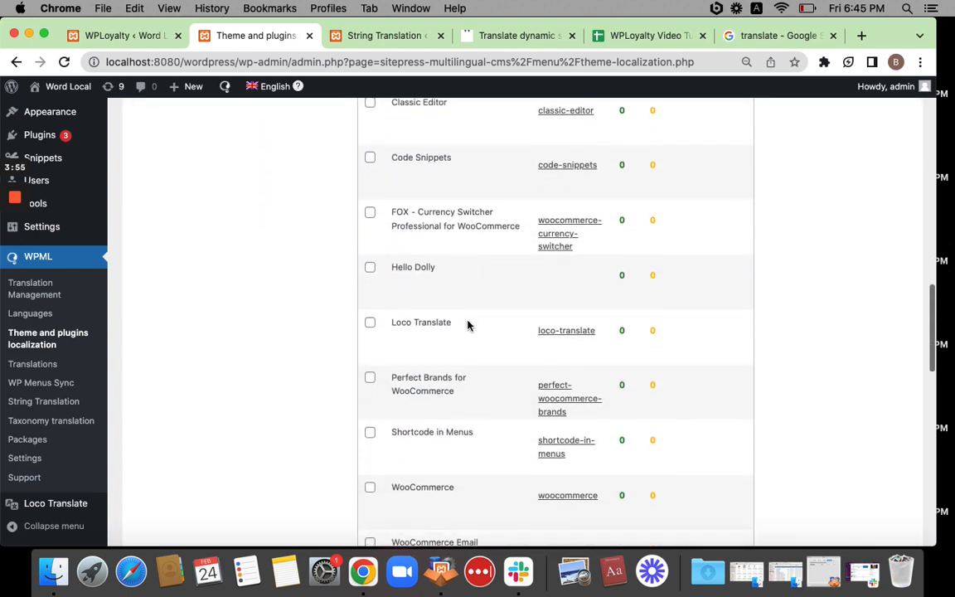
pyautogui.scroll(-2, 466, 325)
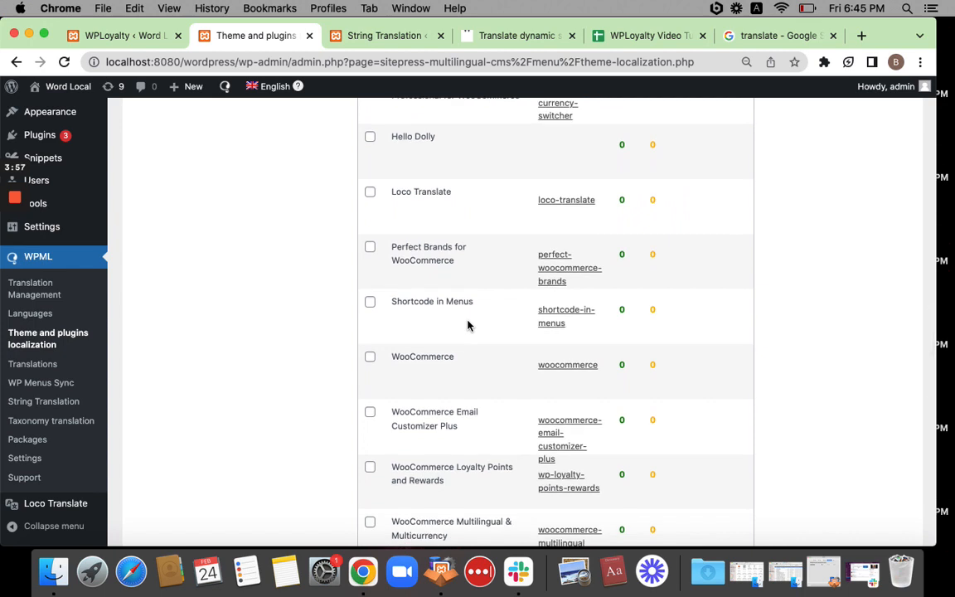
pyautogui.scroll(-4, 467, 325)
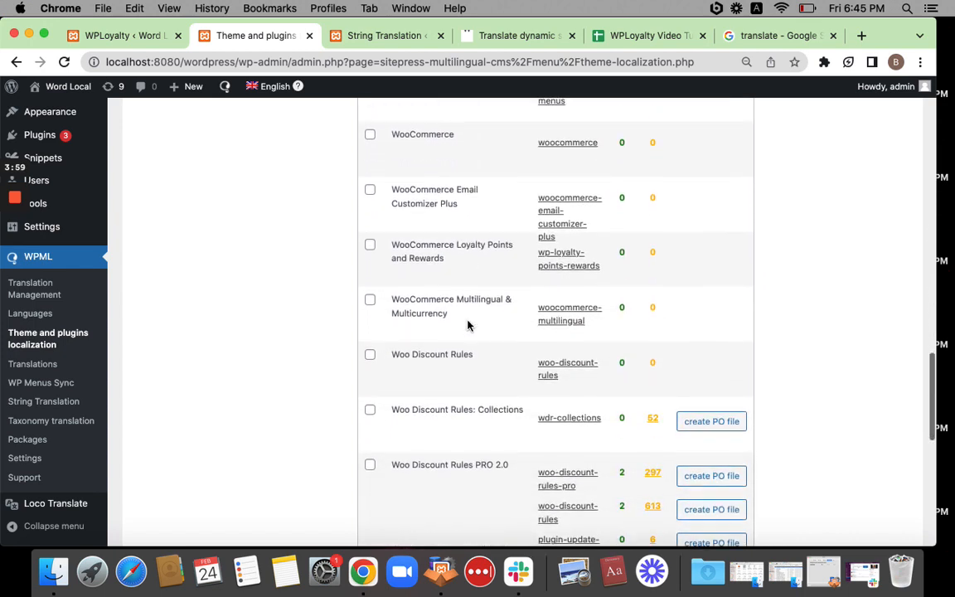
pyautogui.scroll(-4, 467, 325)
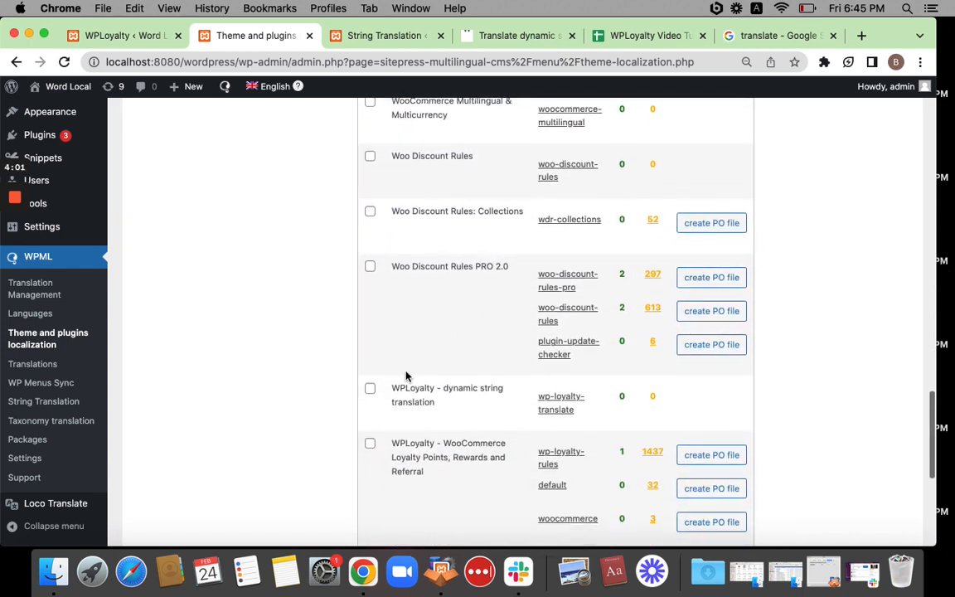
pyautogui.scroll(-1, 433, 413)
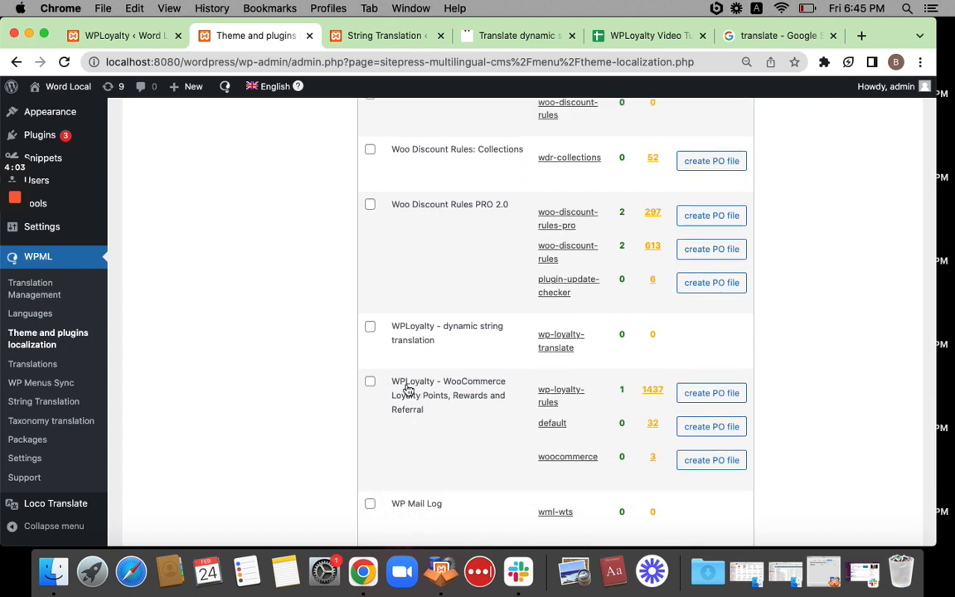
pyautogui.click(370, 384)
pyautogui.scroll(-5, 524, 416)
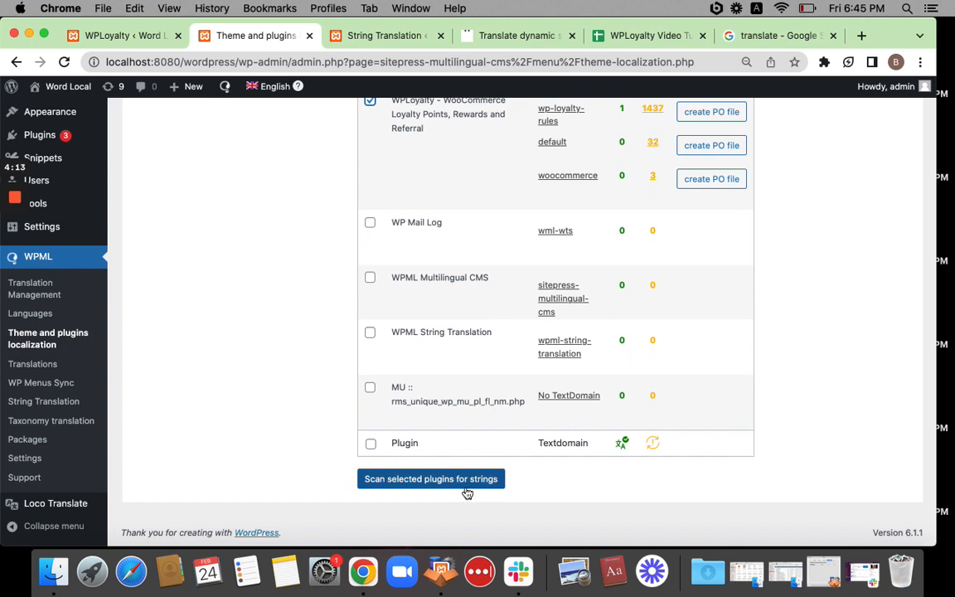
pyautogui.click(463, 486)
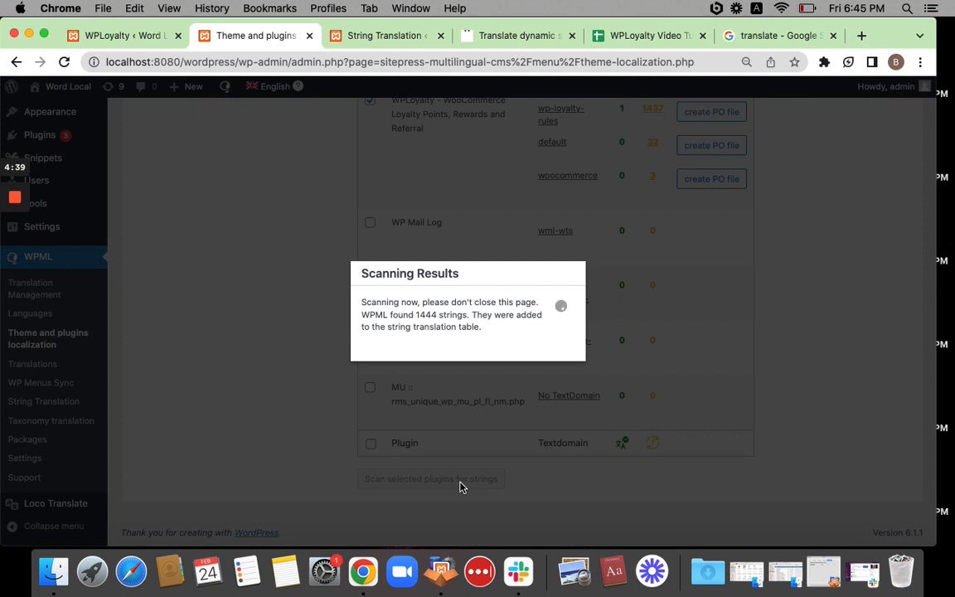
pyautogui.scroll(1, 639, 384)
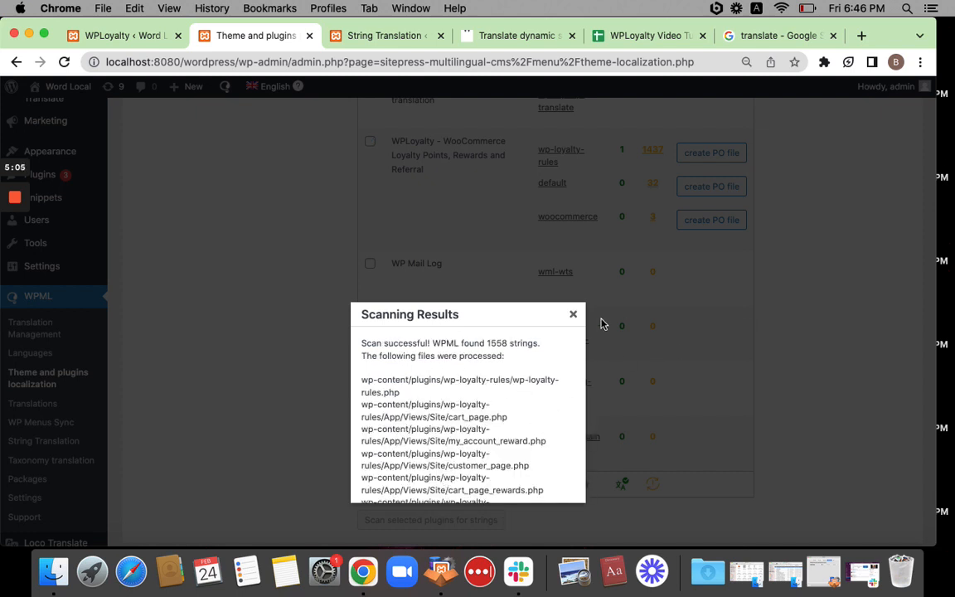
pyautogui.click(573, 314)
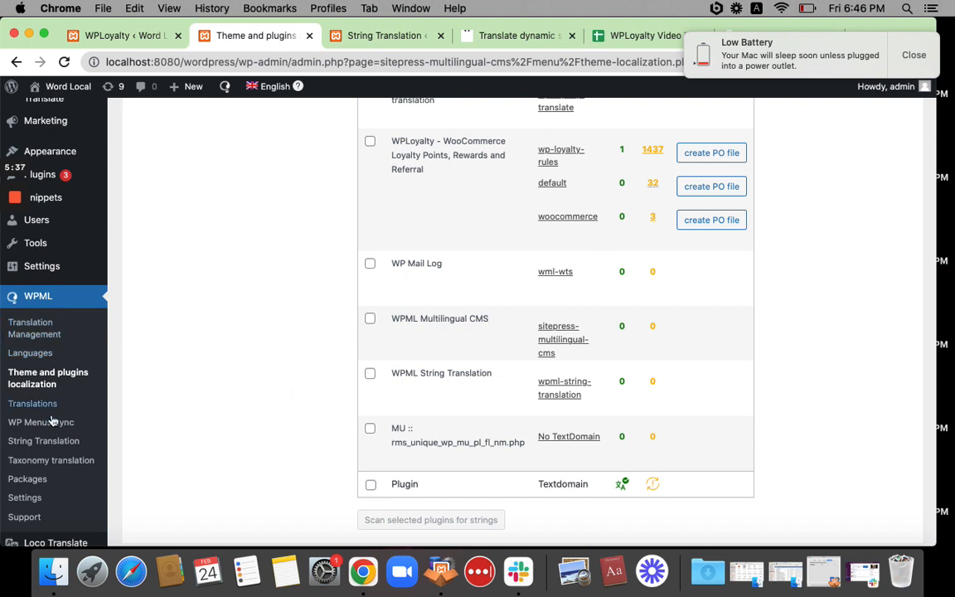
# Open WPML's String Translation page and filter the strings to the wp-loyalty-rules domain
pyautogui.click(48, 442)
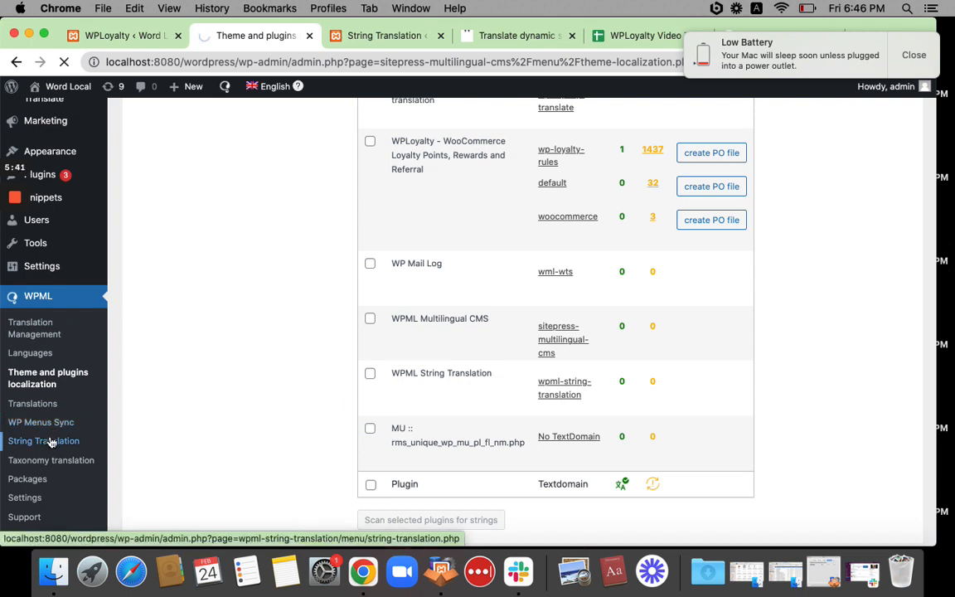
pyautogui.click(913, 55)
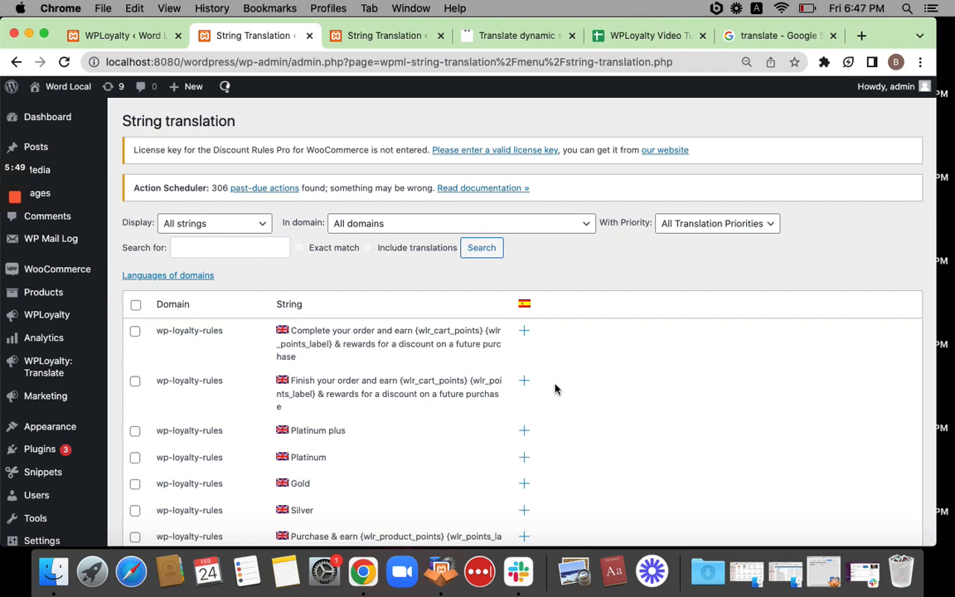
pyautogui.click(438, 220)
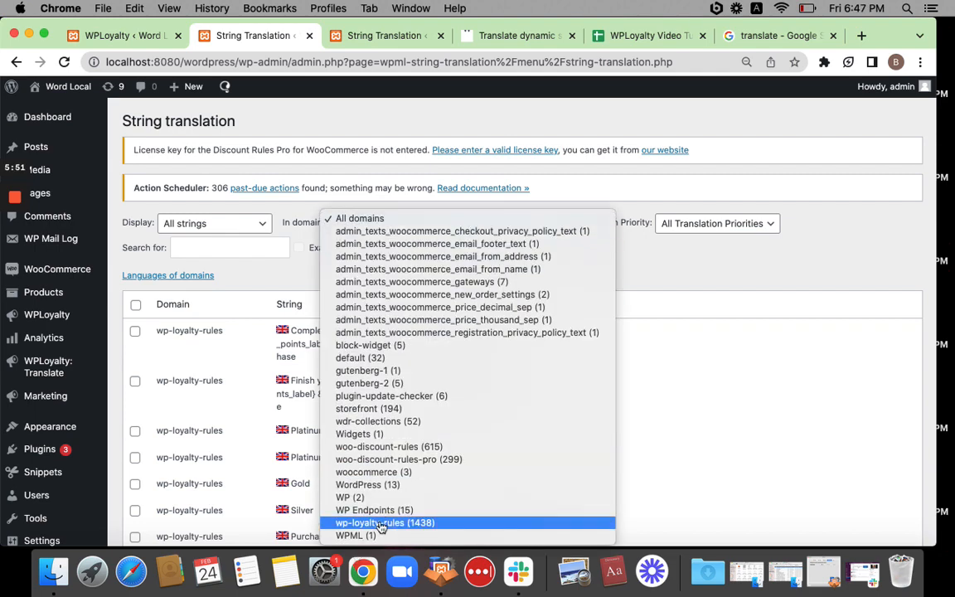
pyautogui.click(359, 520)
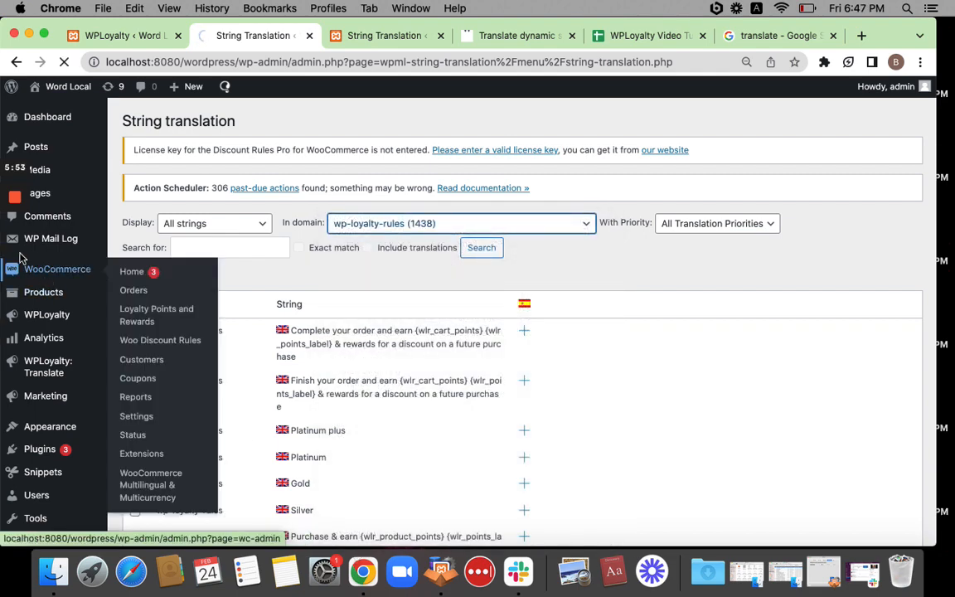
pyautogui.click(14, 261)
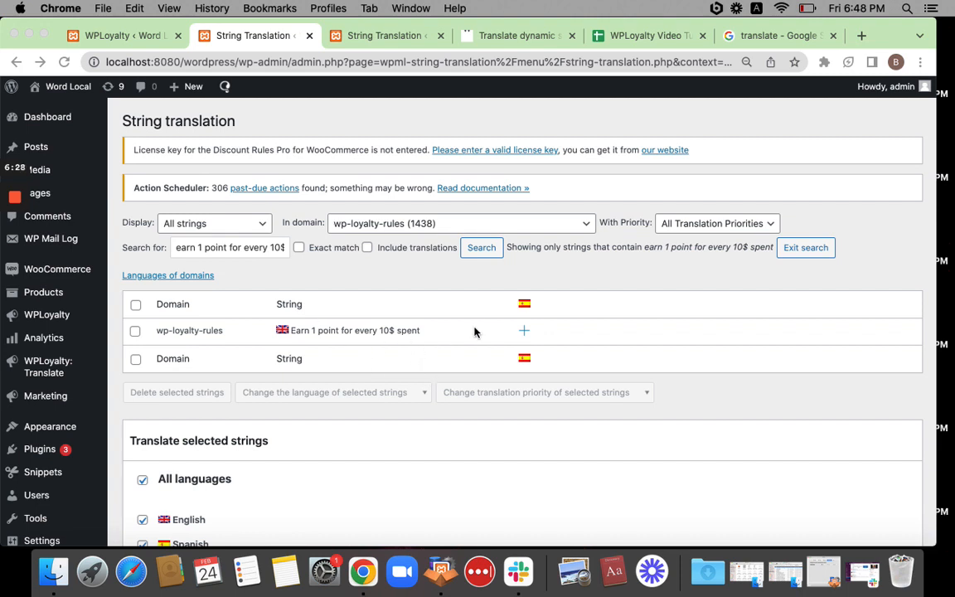
# Copy "Gana 1 punto por cada 10$ gastados" from Google Translate and save it as the Spanish translation of "Earn 1 point for every 10$ spent"
pyautogui.click(522, 334)
pyautogui.click(523, 334)
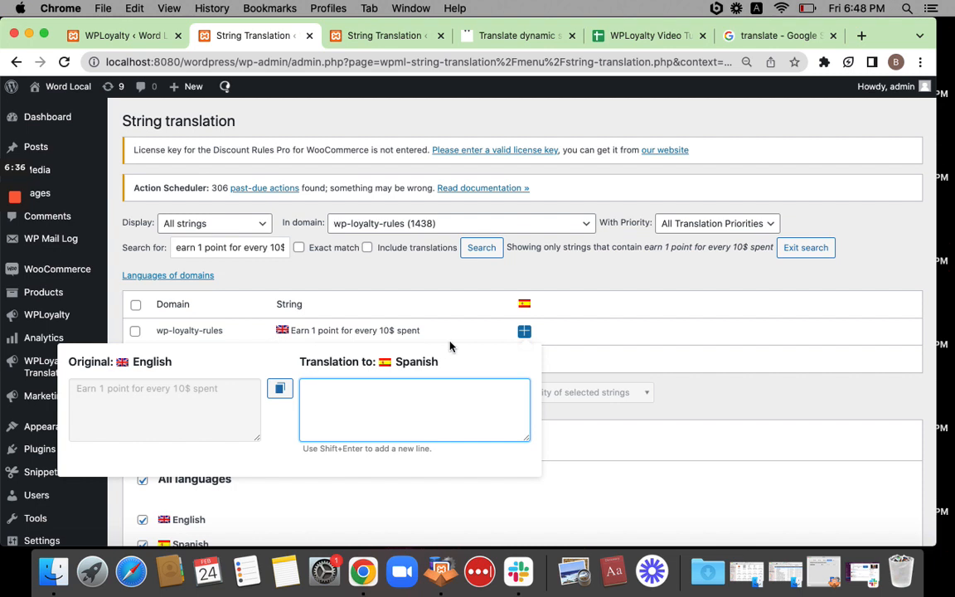
pyautogui.click(15, 258)
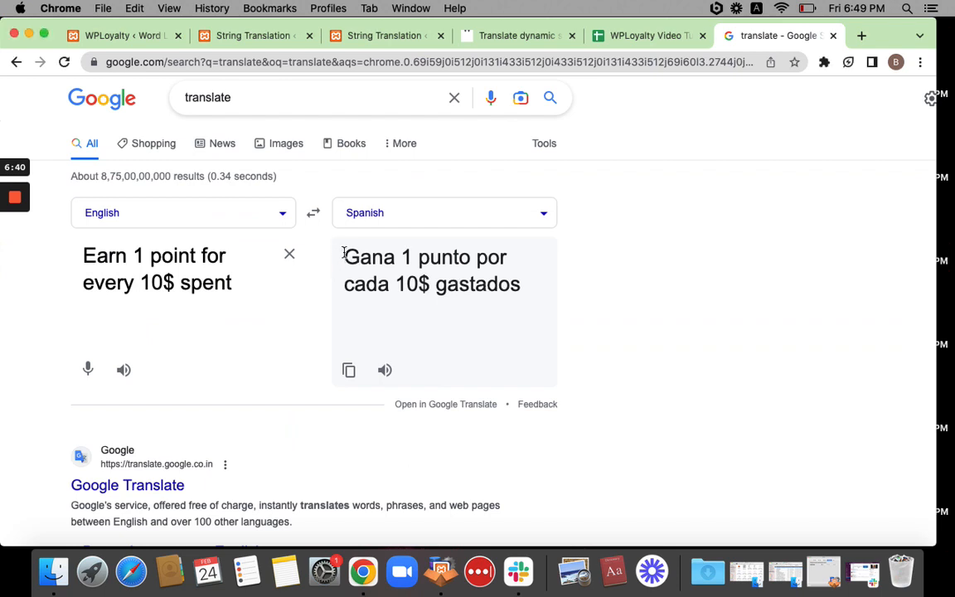
pyautogui.moveTo(343, 252); pyautogui.dragTo(546, 299)
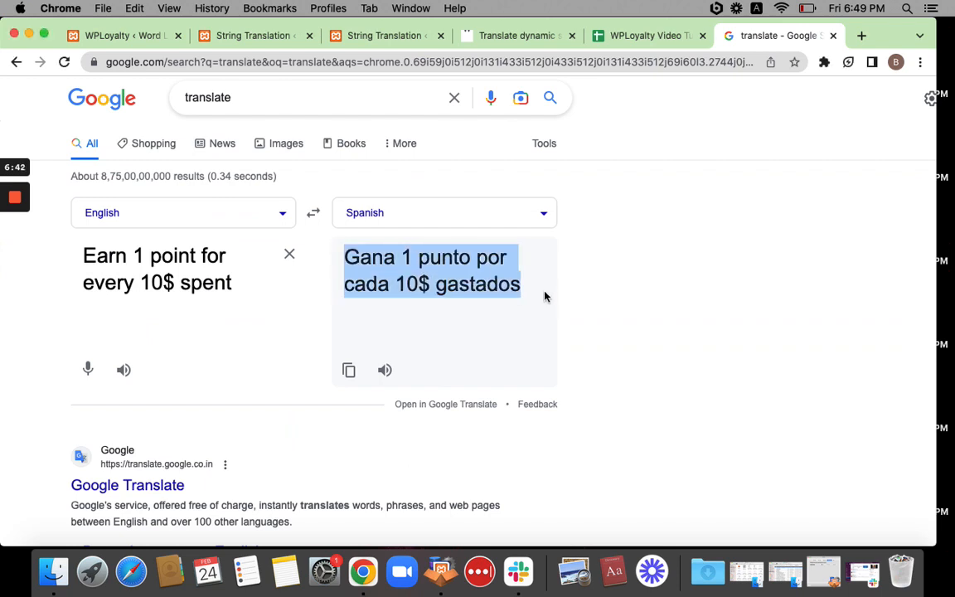
pyautogui.press('super+c')
pyautogui.click(259, 37)
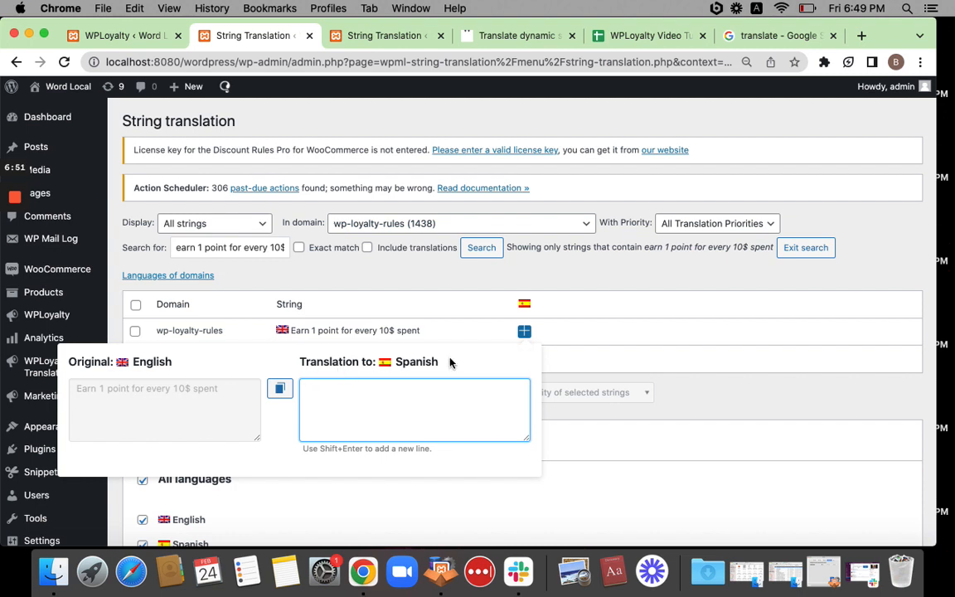
pyautogui.press('super+v')
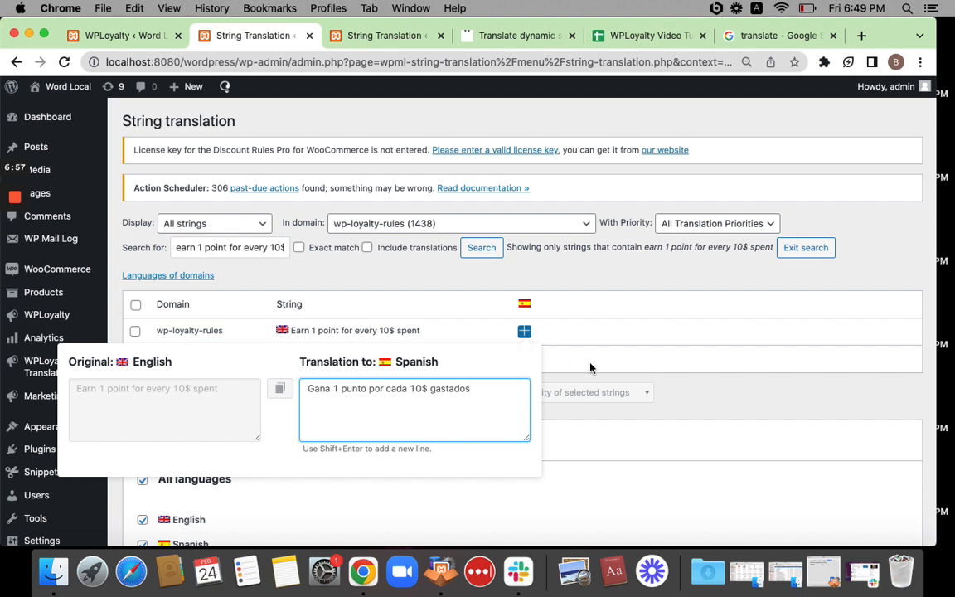
pyautogui.press('Return')
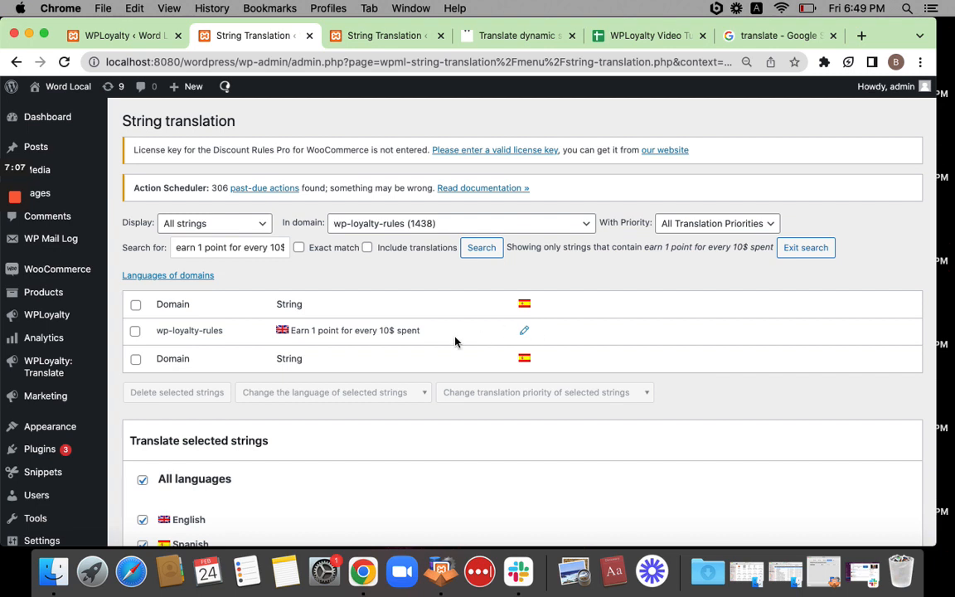
# Check the campaign title under Ways to Earn Rewards on the storefront's Spanish account page
pyautogui.scroll(-2, 454, 341)
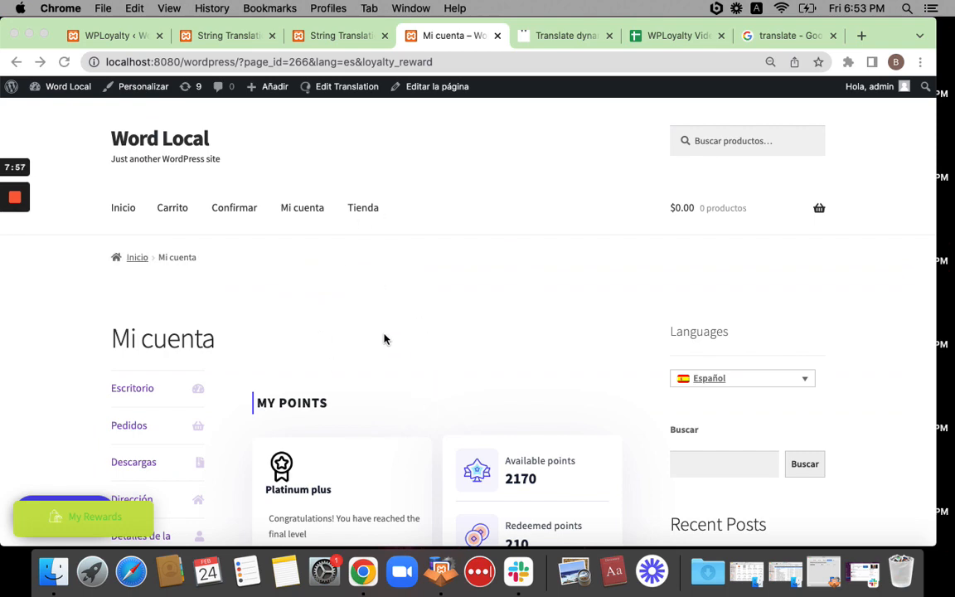
pyautogui.scroll(-3, 369, 337)
pyautogui.scroll(-10, 362, 337)
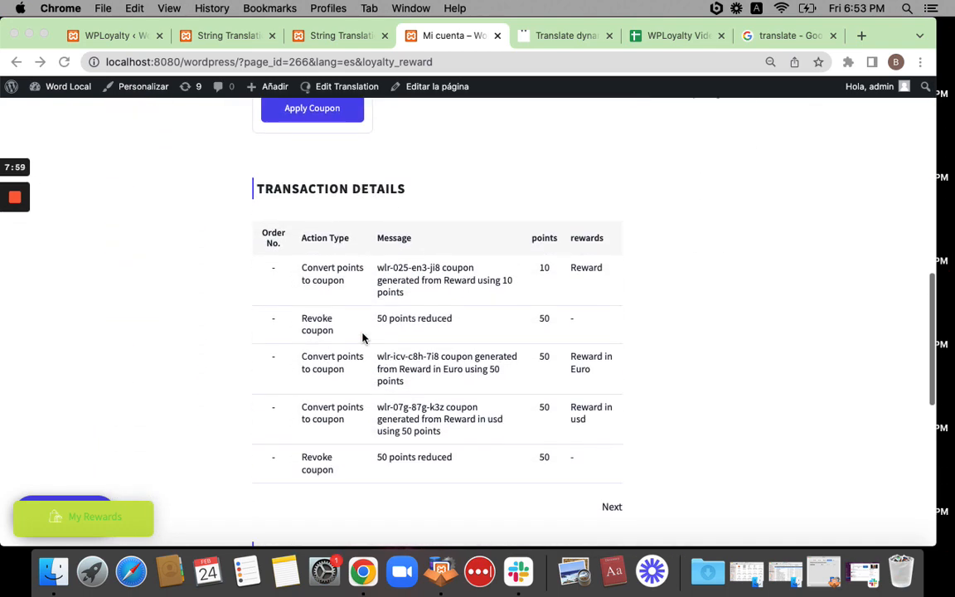
pyautogui.scroll(-2, 363, 338)
pyautogui.scroll(-2, 303, 354)
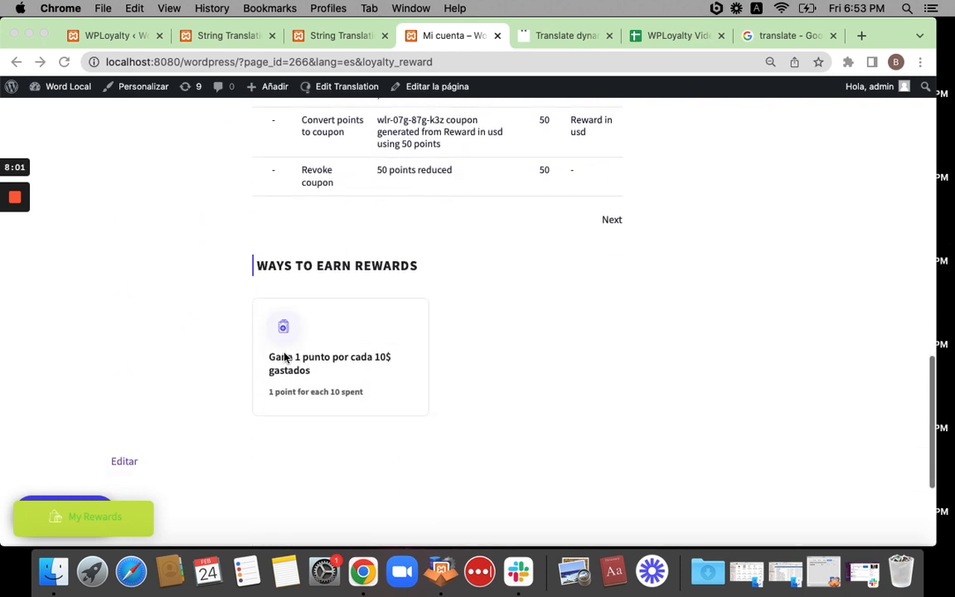